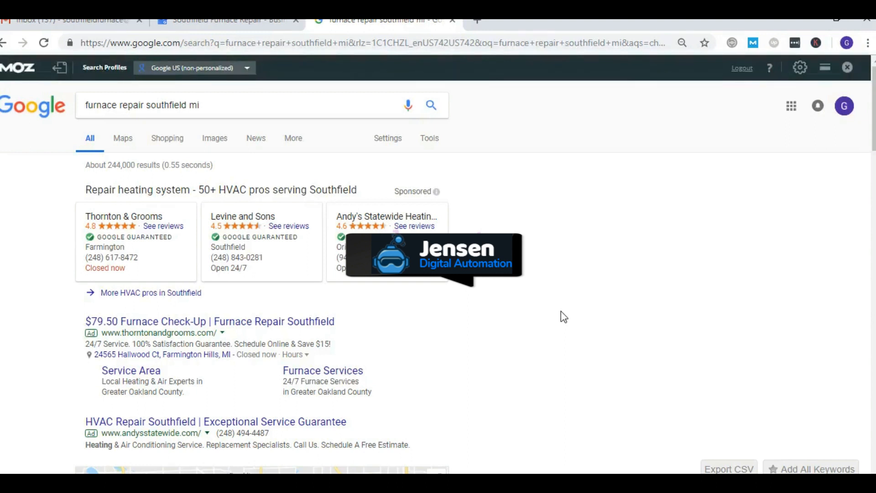
# Review the furnace repair Southfield query and dismiss the search suggestions.
pyautogui.click(554, 314)
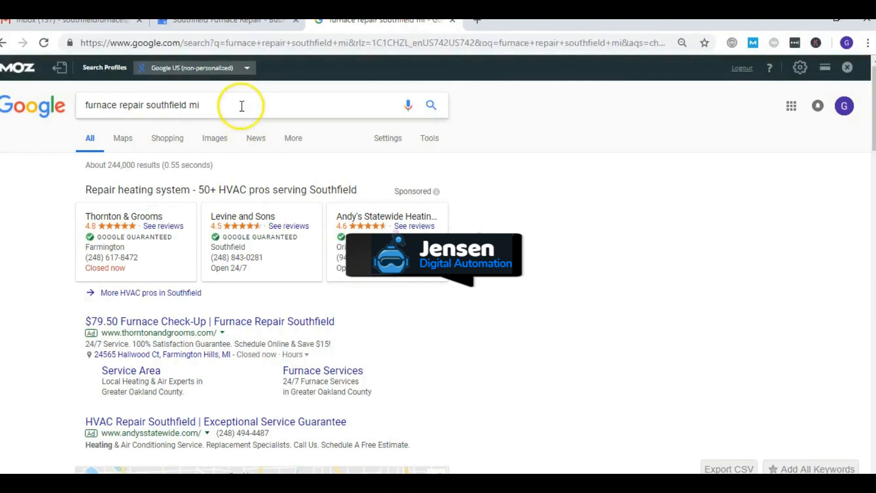
pyautogui.moveTo(242, 104); pyautogui.dragTo(45, 105)
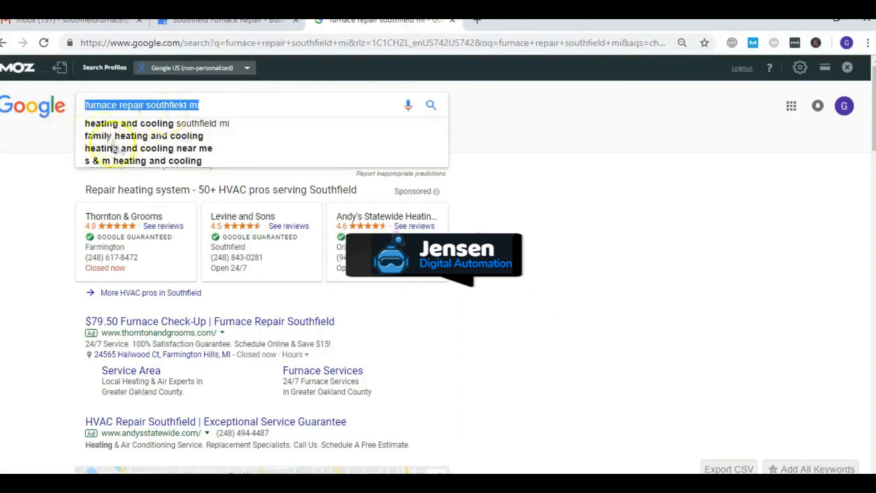
pyautogui.click(72, 168)
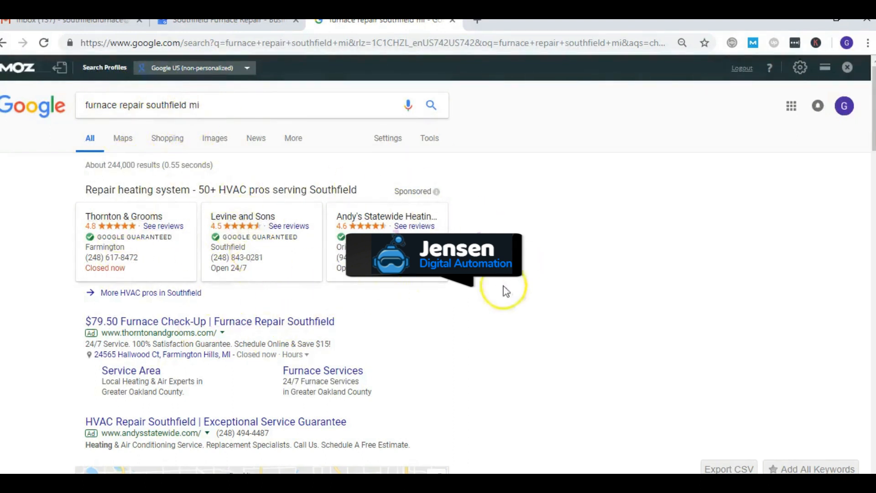
pyautogui.scroll(-3, 206, 363)
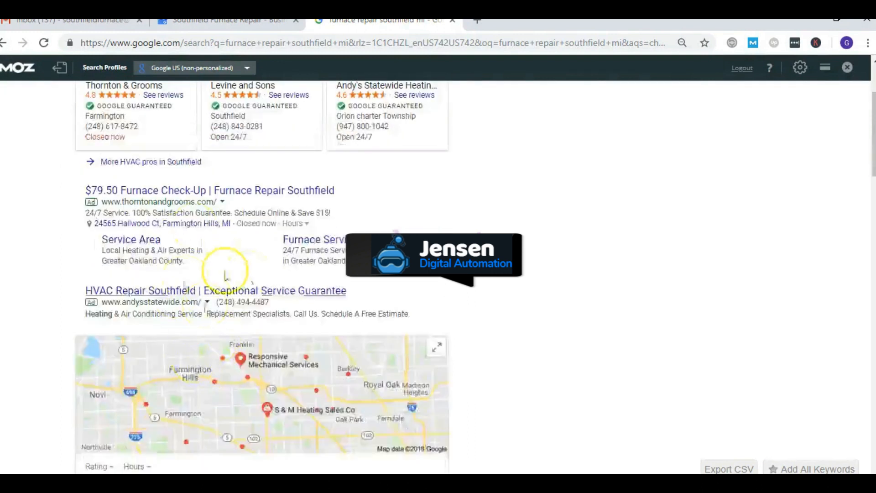
pyautogui.scroll(-3, 329, 369)
pyautogui.scroll(-3, 356, 374)
pyautogui.scroll(-2, 342, 308)
pyautogui.scroll(-3, 275, 383)
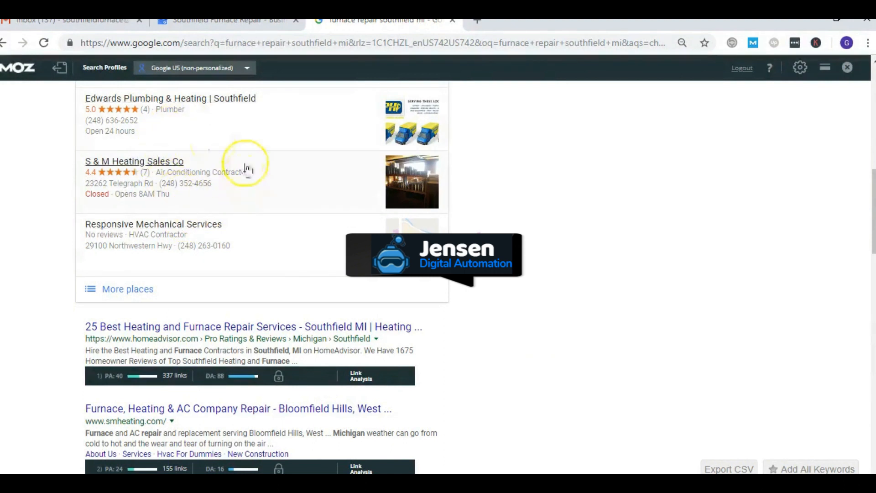
pyautogui.scroll(-2, 178, 321)
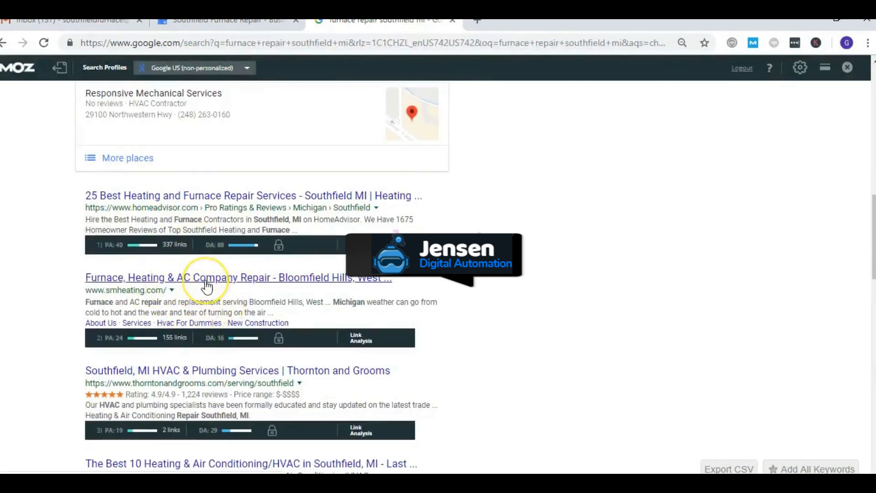
pyautogui.scroll(2, 207, 286)
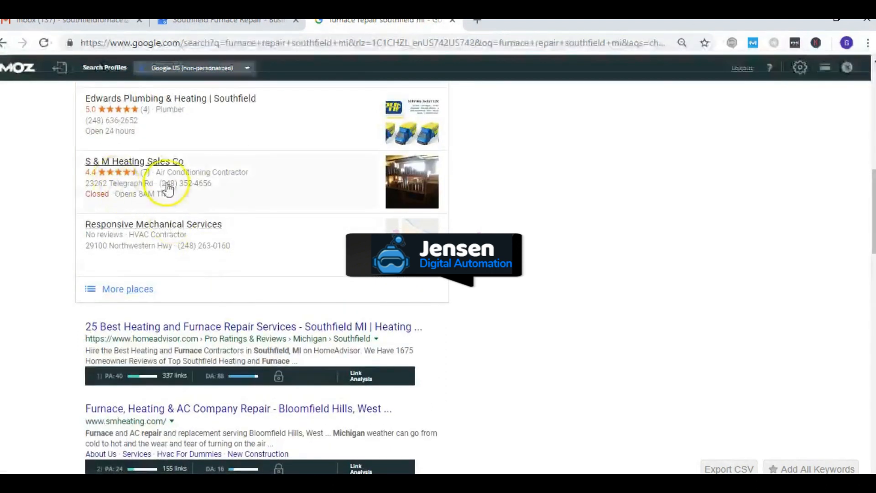
pyautogui.scroll(-1, 175, 196)
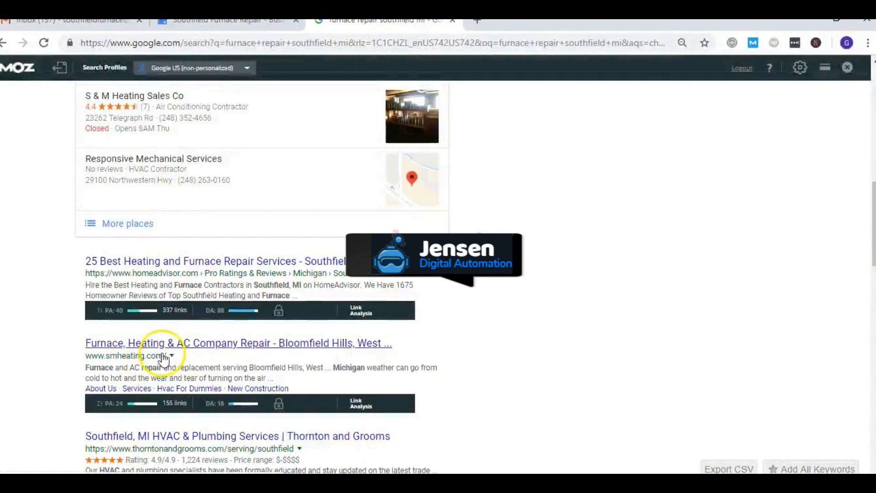
pyautogui.scroll(1, 164, 359)
pyautogui.scroll(1, 164, 308)
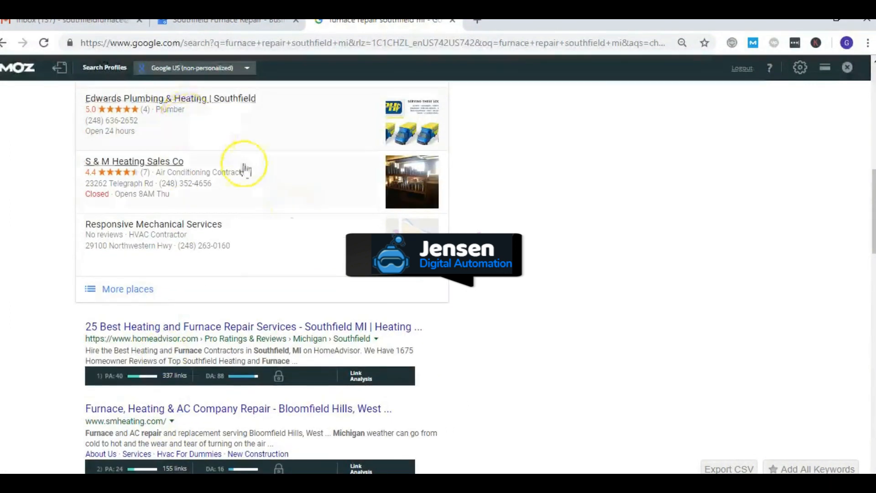
pyautogui.scroll(-4, 247, 170)
pyautogui.scroll(-3, 295, 219)
pyautogui.scroll(-1, 301, 224)
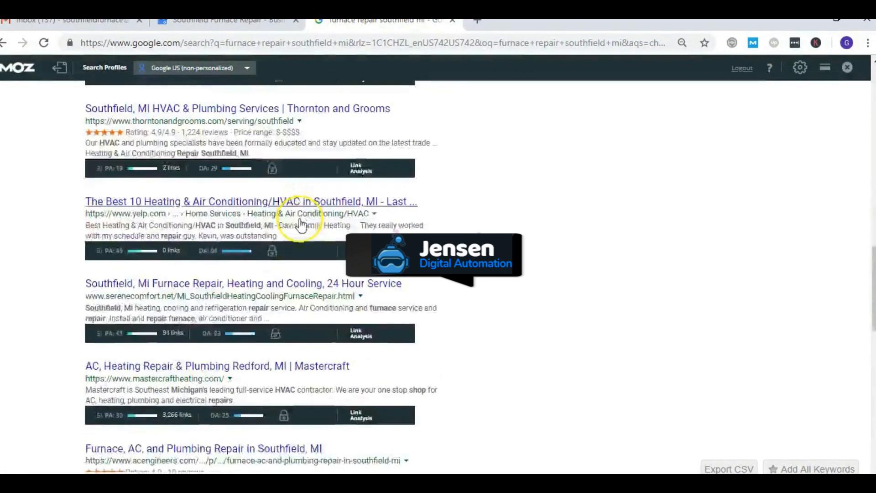
pyautogui.scroll(-1, 301, 225)
pyautogui.scroll(-2, 301, 225)
pyautogui.scroll(-1, 302, 225)
pyautogui.scroll(-1, 301, 224)
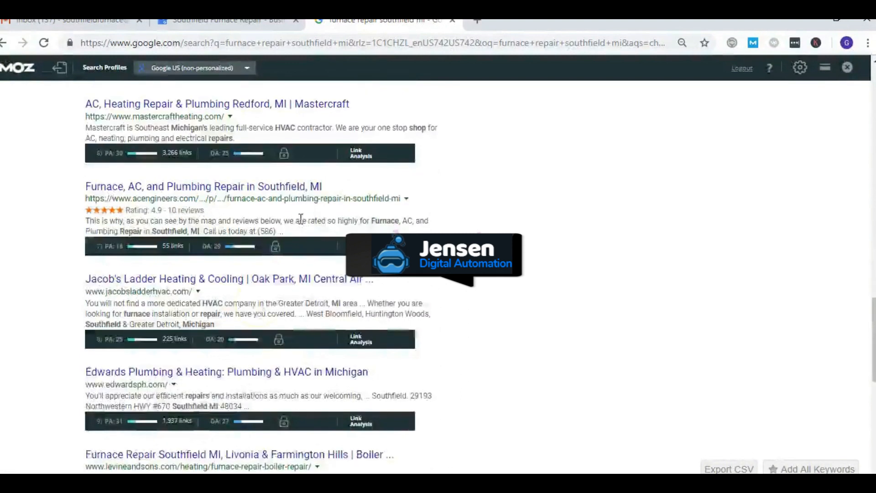
pyautogui.scroll(4, 227, 391)
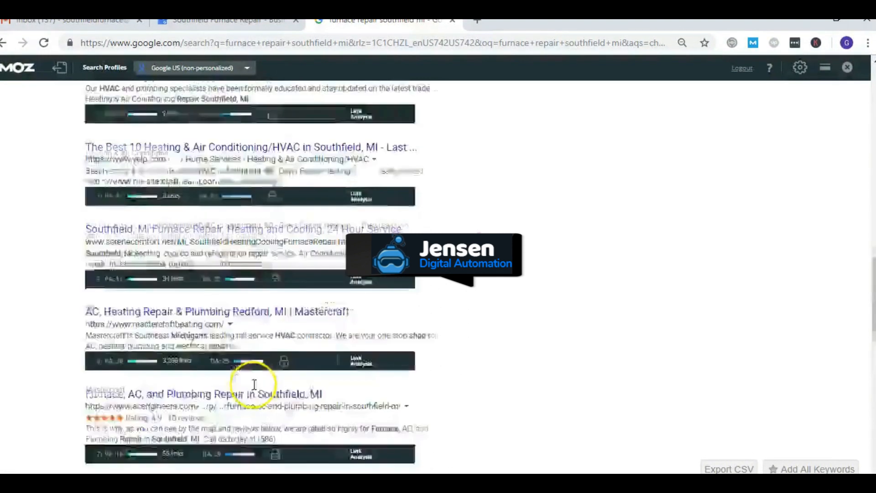
pyautogui.scroll(4, 226, 390)
pyautogui.scroll(2, 253, 383)
pyautogui.scroll(-4, 227, 356)
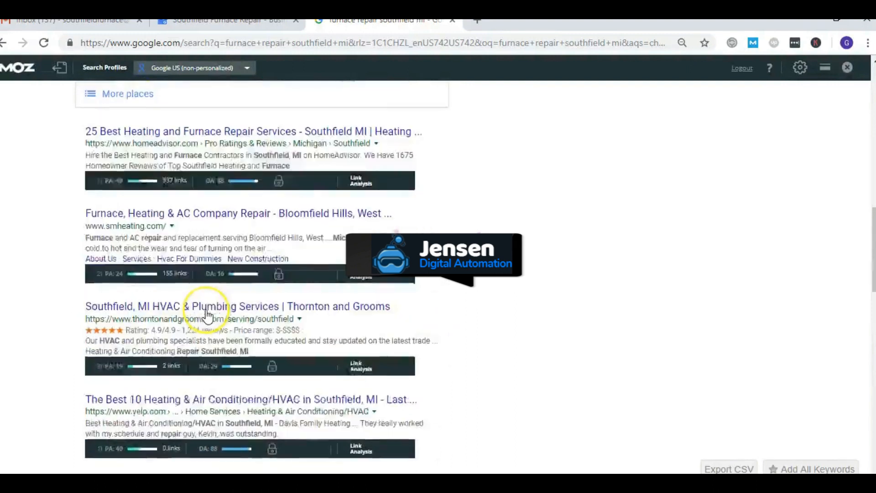
pyautogui.scroll(-3, 208, 315)
pyautogui.scroll(-2, 208, 316)
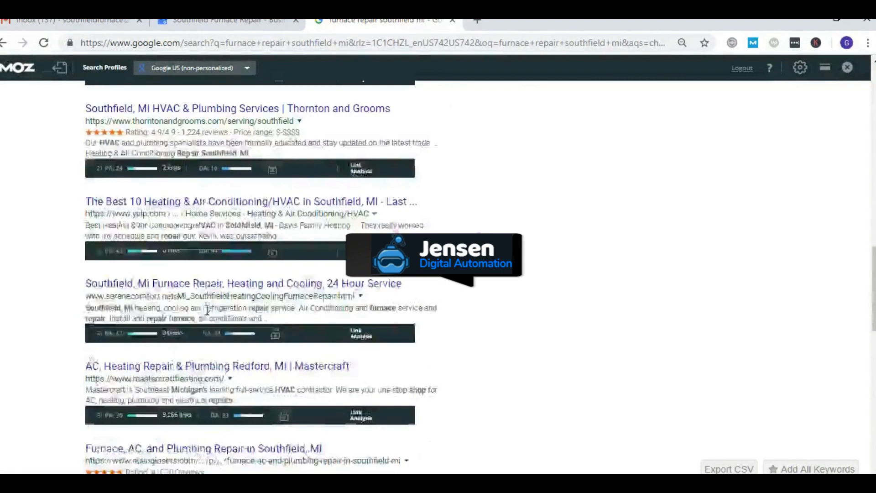
pyautogui.scroll(-3, 207, 316)
pyautogui.scroll(-2, 208, 316)
pyautogui.scroll(-2, 207, 315)
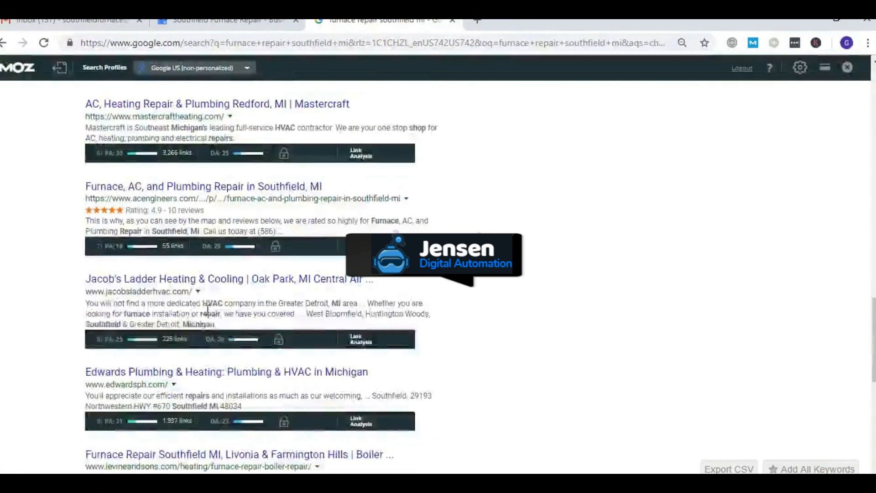
pyautogui.scroll(-3, 207, 314)
pyautogui.scroll(4, 208, 313)
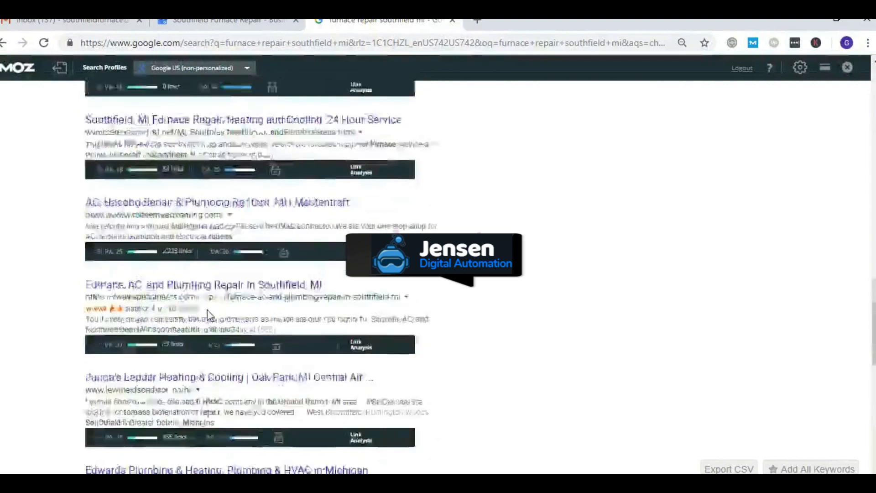
pyautogui.scroll(4, 208, 313)
pyautogui.scroll(4, 208, 313)
pyautogui.scroll(2, 208, 314)
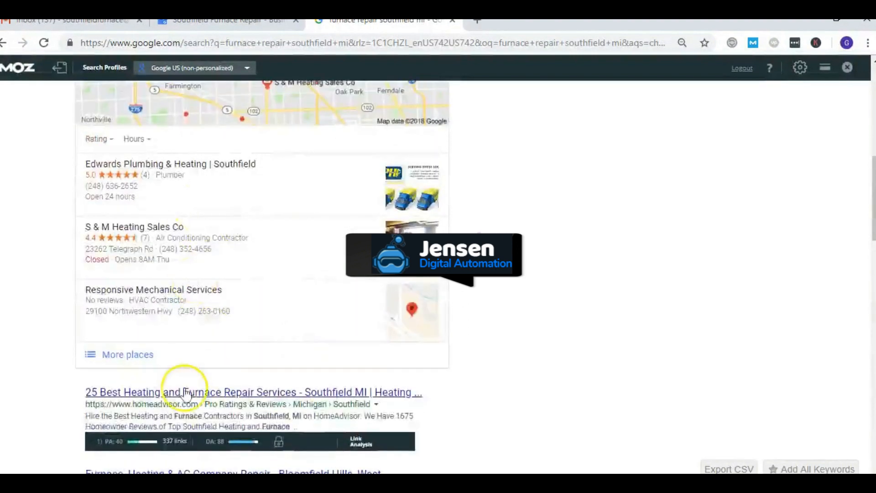
pyautogui.scroll(-1, 205, 308)
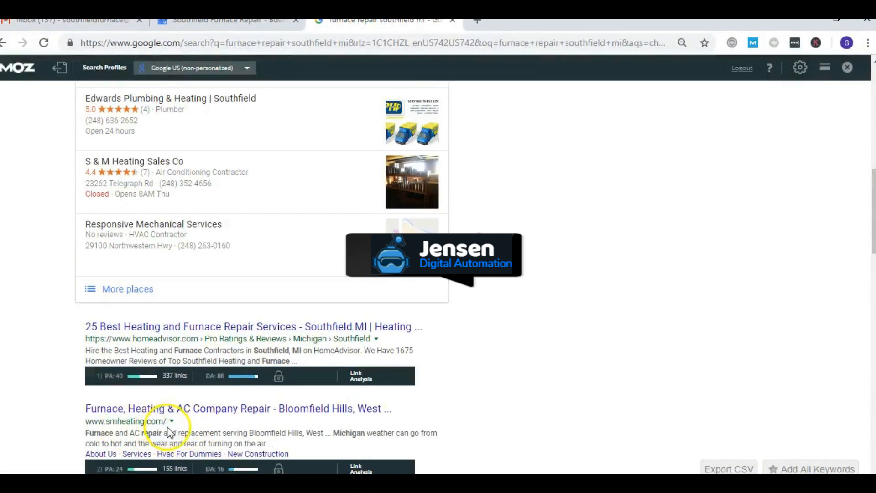
pyautogui.scroll(2, 167, 427)
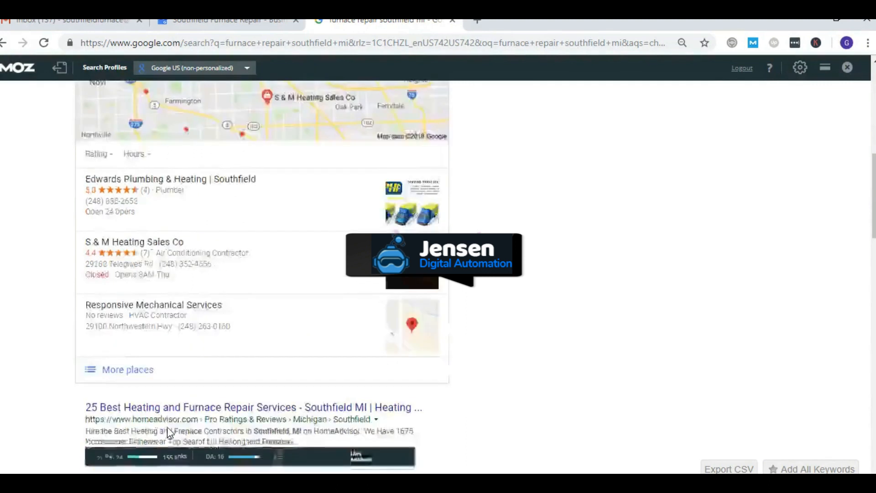
pyautogui.scroll(1, 167, 427)
pyautogui.scroll(2, 171, 428)
pyautogui.scroll(2, 172, 428)
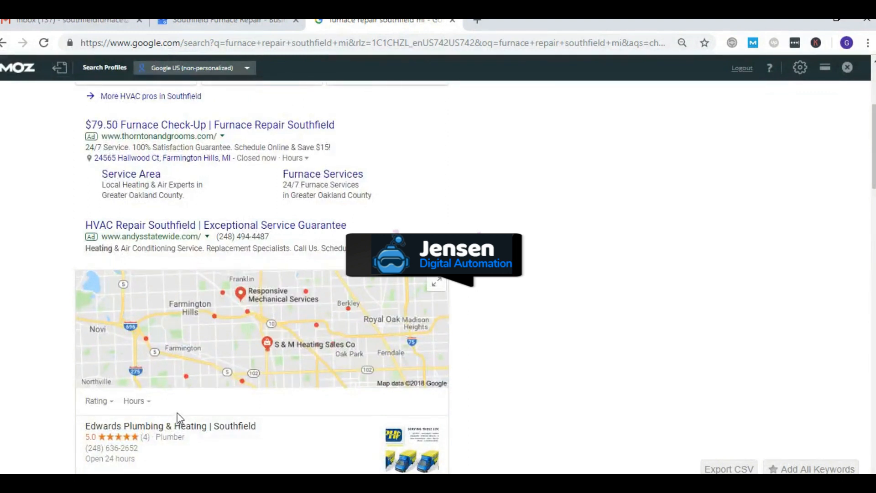
pyautogui.scroll(-1, 178, 413)
pyautogui.scroll(-1, 177, 413)
pyautogui.scroll(-1, 178, 412)
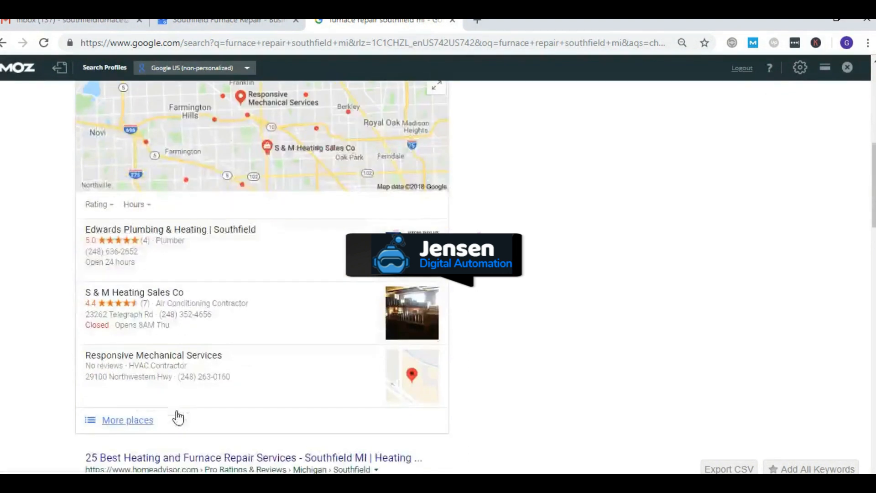
# View the full local places list, then return to the regular furnace repair results.
pyautogui.click(147, 420)
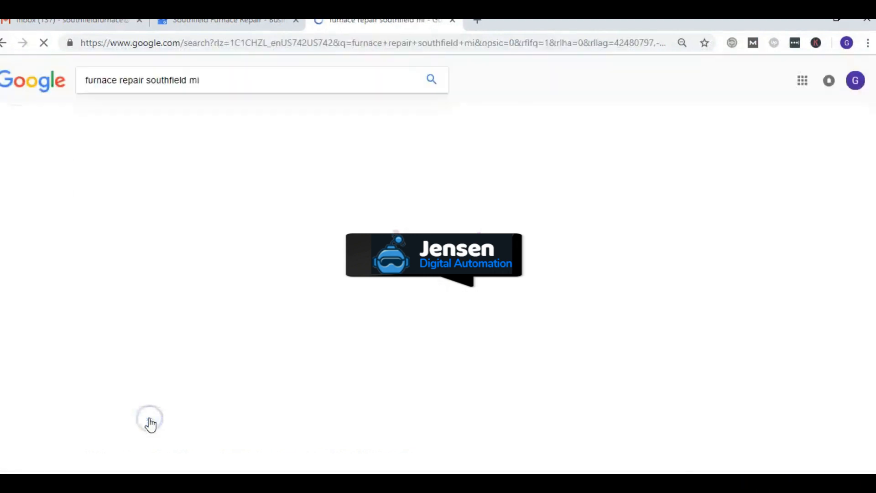
pyautogui.scroll(-2, 161, 340)
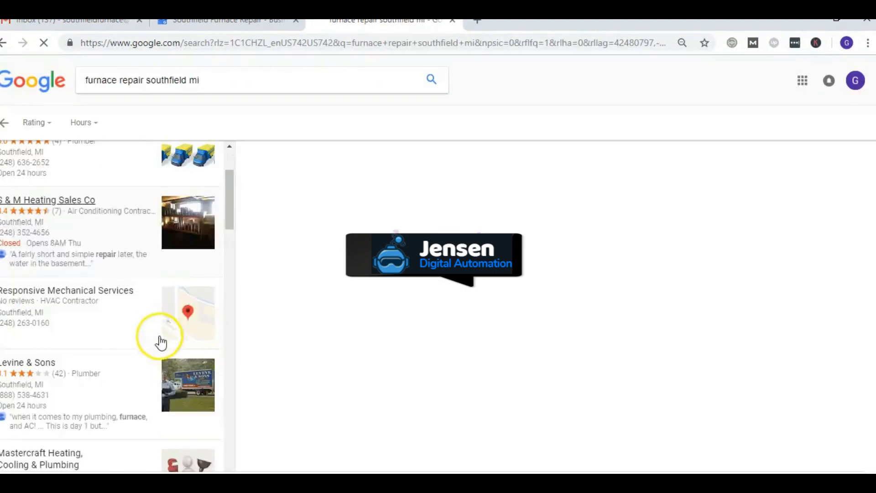
pyautogui.scroll(-2, 161, 340)
pyautogui.scroll(-1, 162, 340)
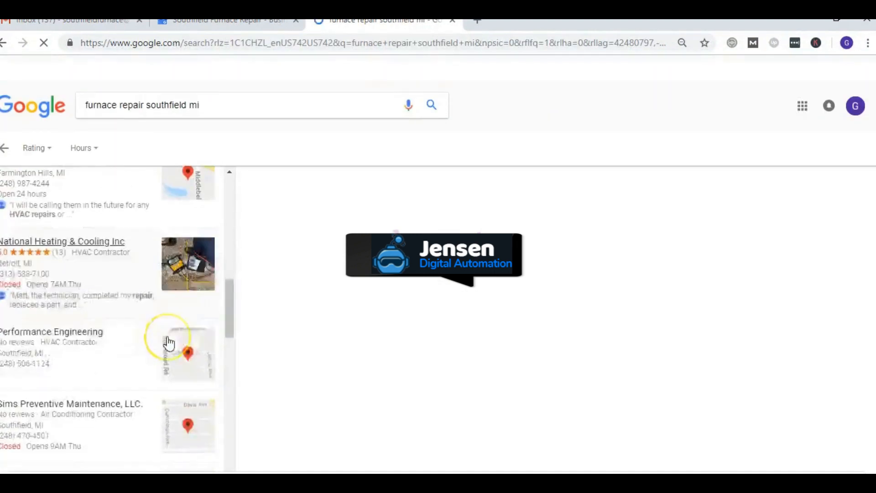
pyautogui.scroll(-2, 169, 343)
pyautogui.scroll(-3, 169, 342)
pyautogui.scroll(-3, 170, 342)
pyautogui.scroll(-2, 164, 329)
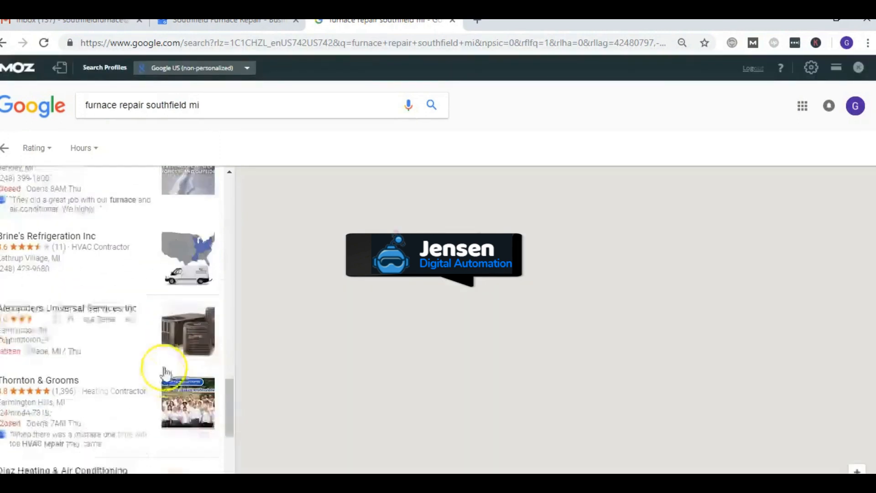
pyautogui.scroll(-2, 155, 305)
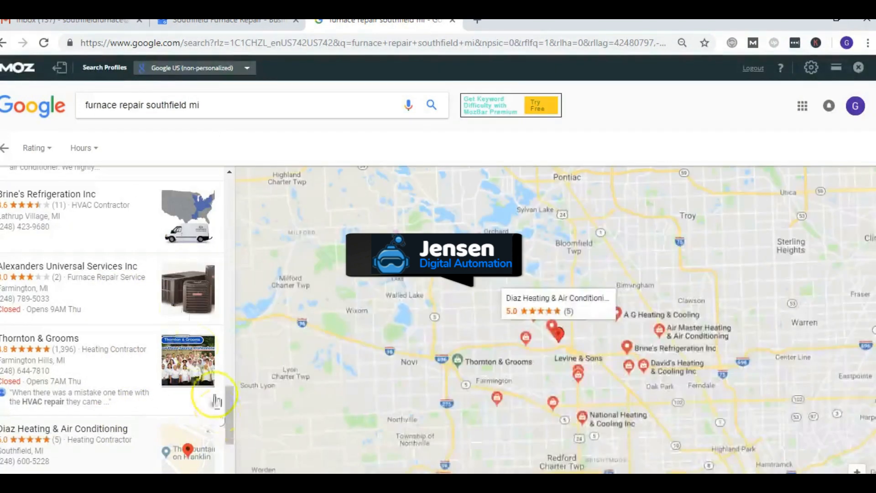
pyautogui.click(7, 149)
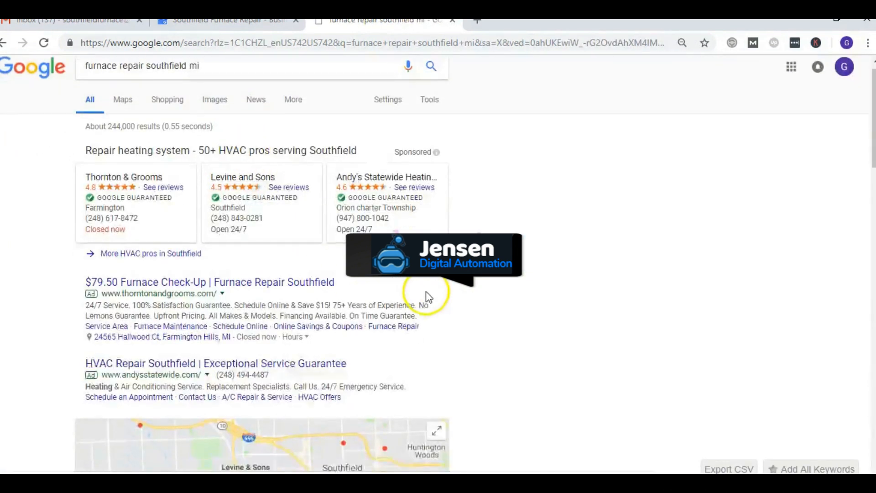
pyautogui.scroll(-3, 425, 291)
# Switch to the Southfield Furnace Repair GMB listing showing website furnacerepairsouthfieldmi.com.
pyautogui.click(229, 21)
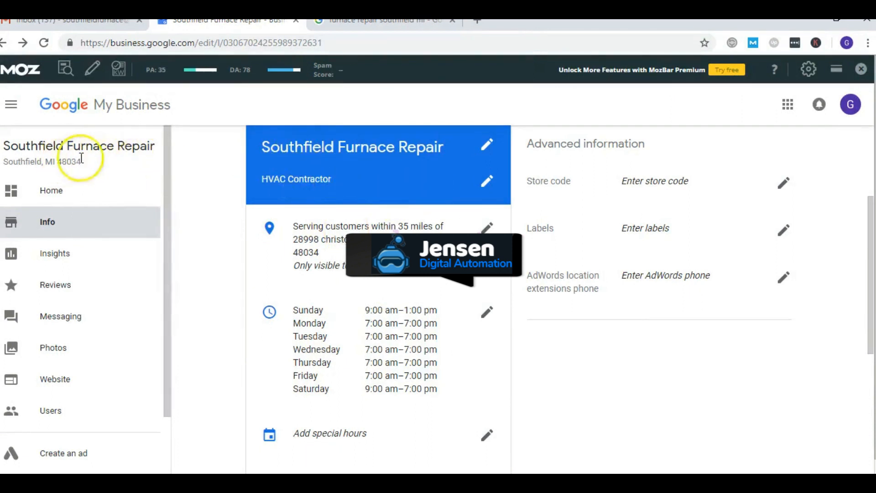
pyautogui.scroll(-2, 315, 256)
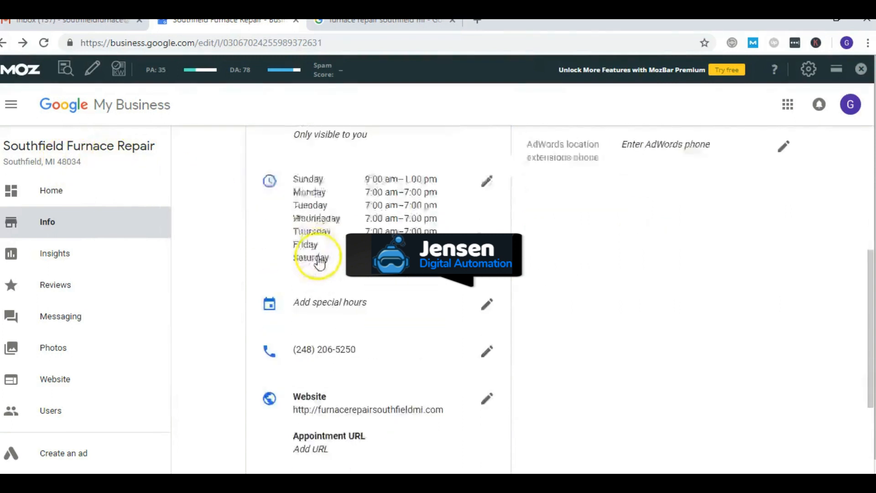
pyautogui.scroll(-2, 319, 260)
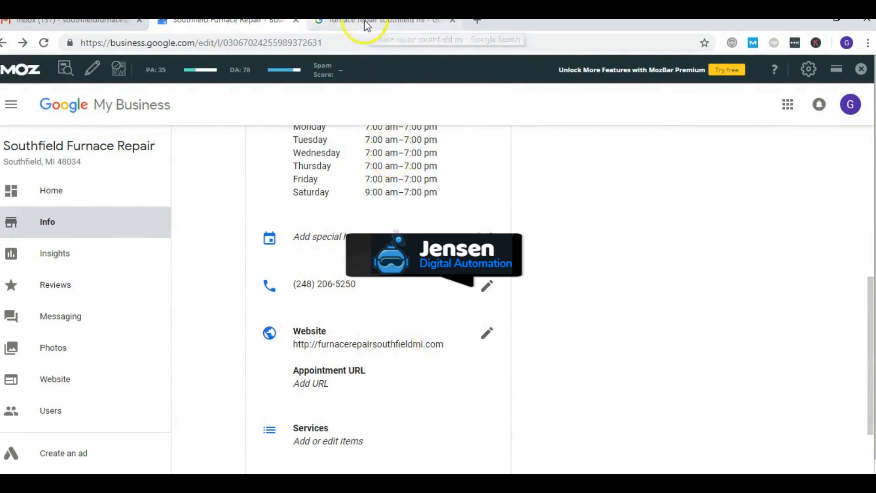
pyautogui.click(383, 21)
pyautogui.scroll(-5, 323, 267)
pyautogui.scroll(-3, 274, 308)
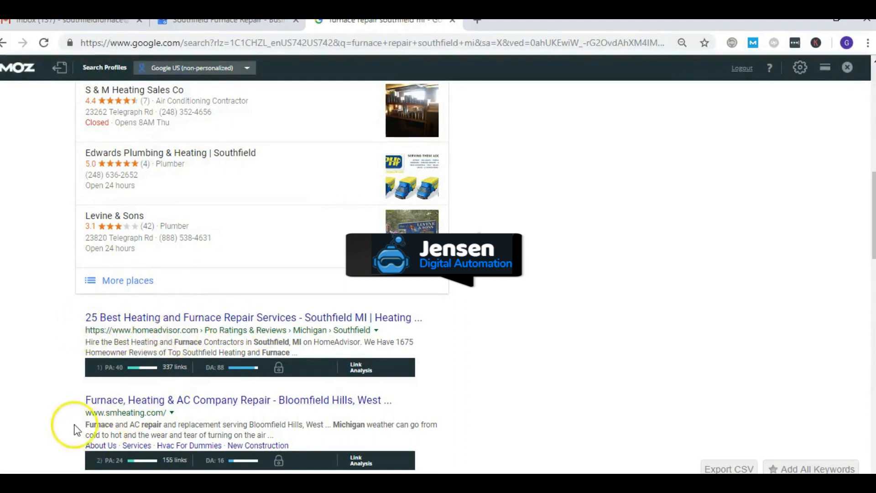
pyautogui.moveTo(85, 412); pyautogui.dragTo(135, 411)
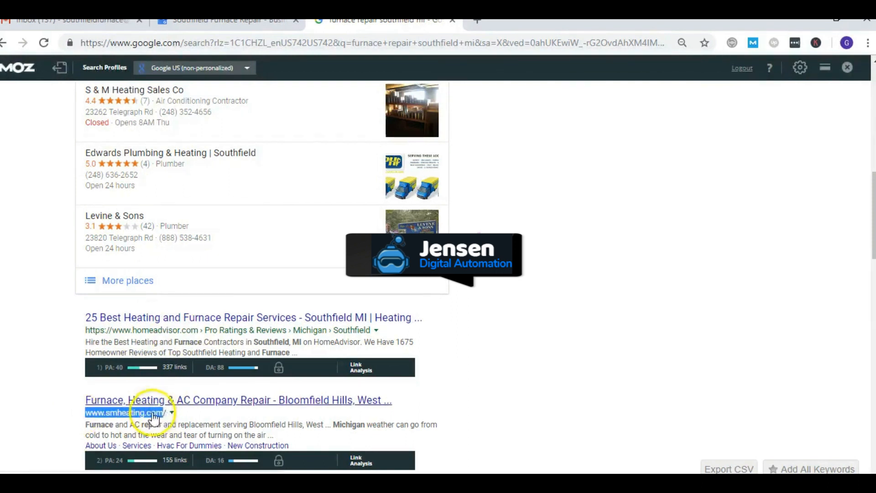
pyautogui.click(232, 19)
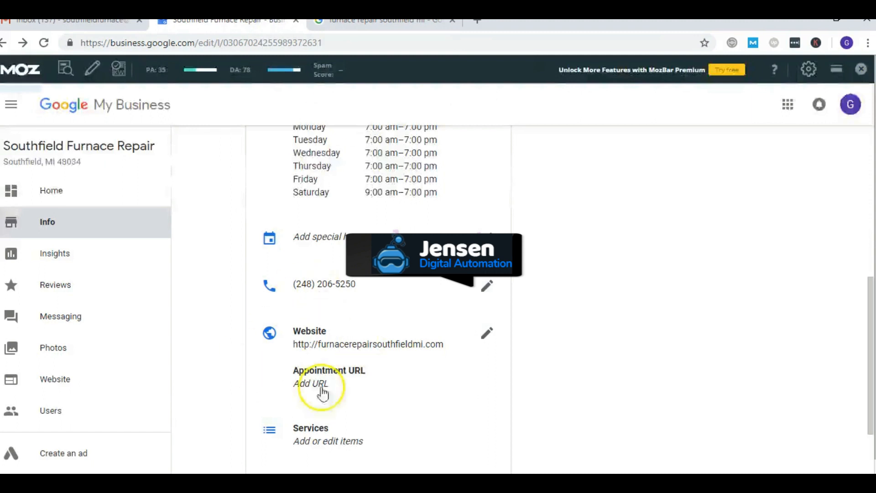
pyautogui.click(487, 334)
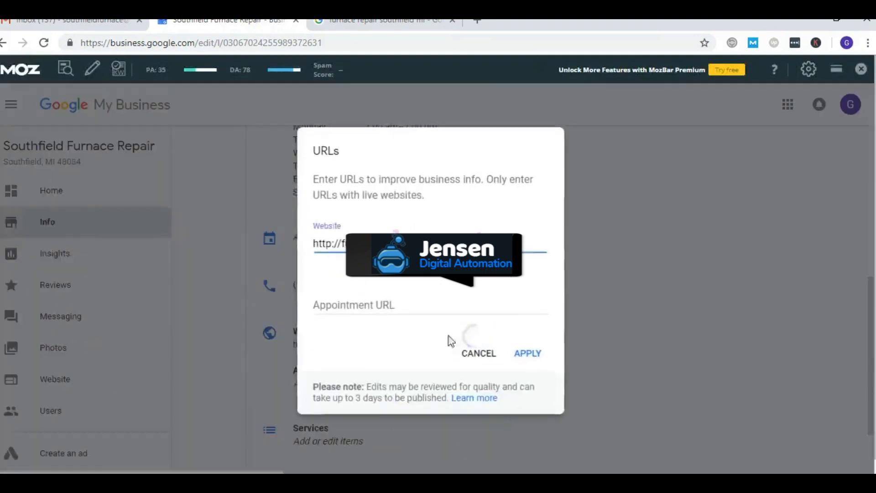
pyautogui.hotkey('ctrl', 'v')
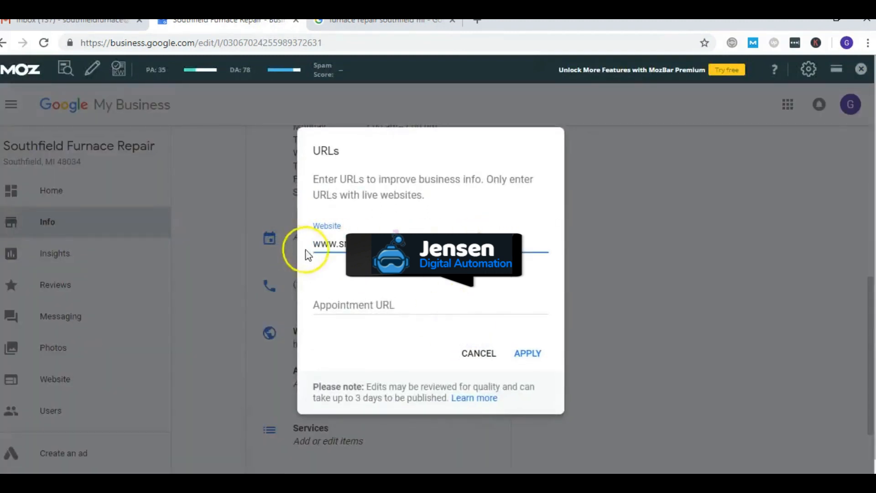
pyautogui.click(528, 353)
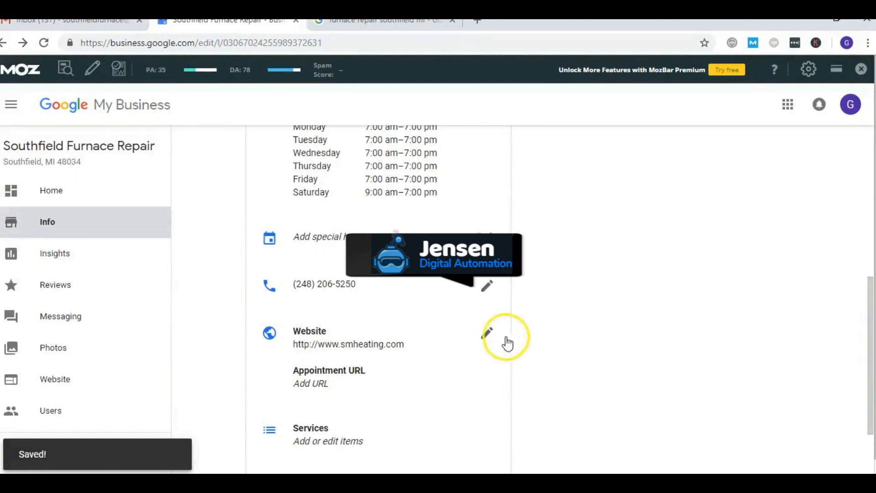
pyautogui.click(357, 26)
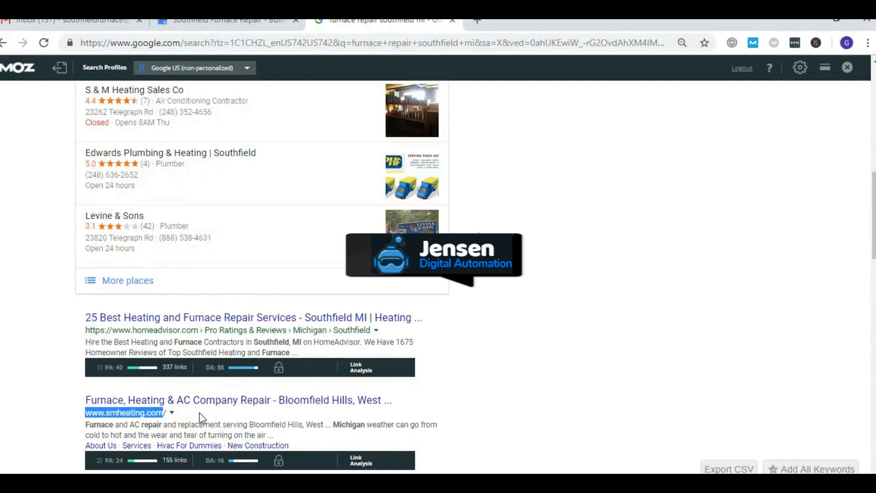
# Expand the local pack into the full list of Southfield furnace repair businesses.
pyautogui.click(137, 281)
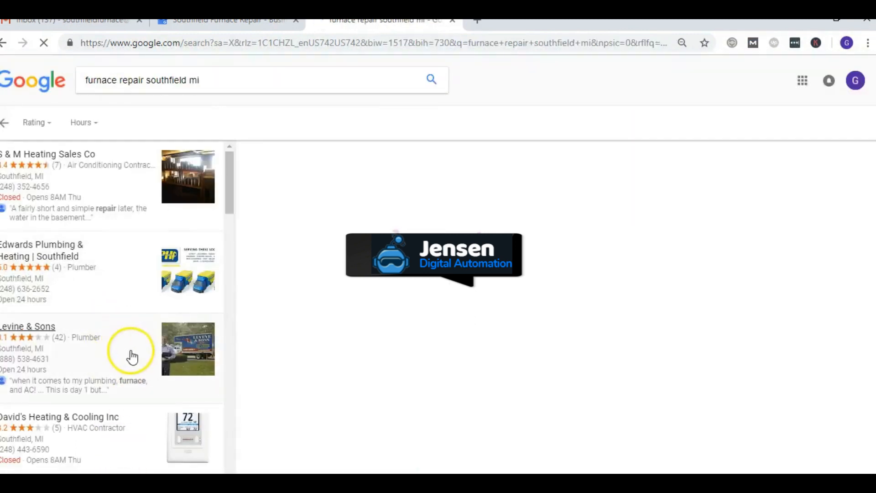
pyautogui.scroll(-5, 127, 339)
pyautogui.scroll(-5, 130, 445)
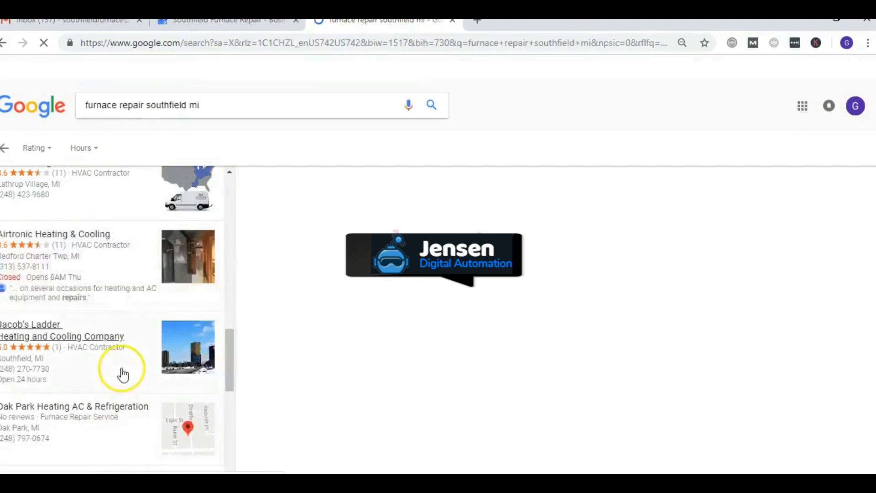
pyautogui.scroll(5, 123, 349)
pyautogui.scroll(5, 206, 349)
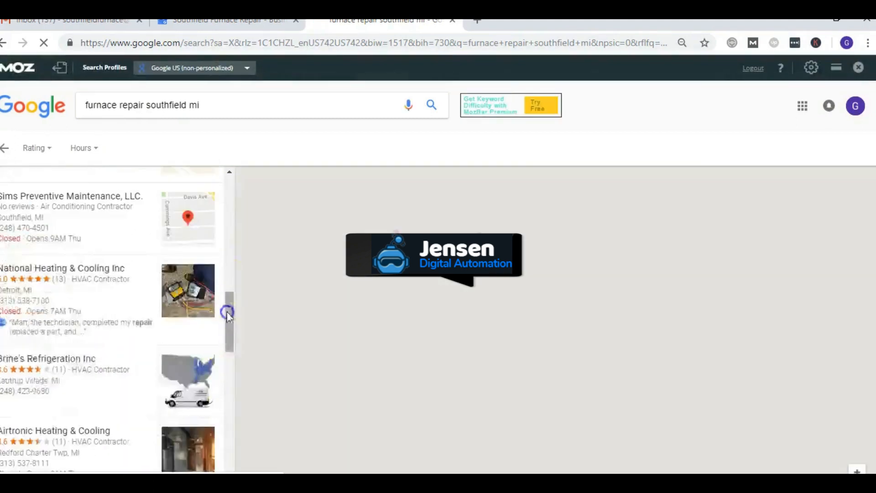
pyautogui.moveTo(233, 342); pyautogui.dragTo(234, 189)
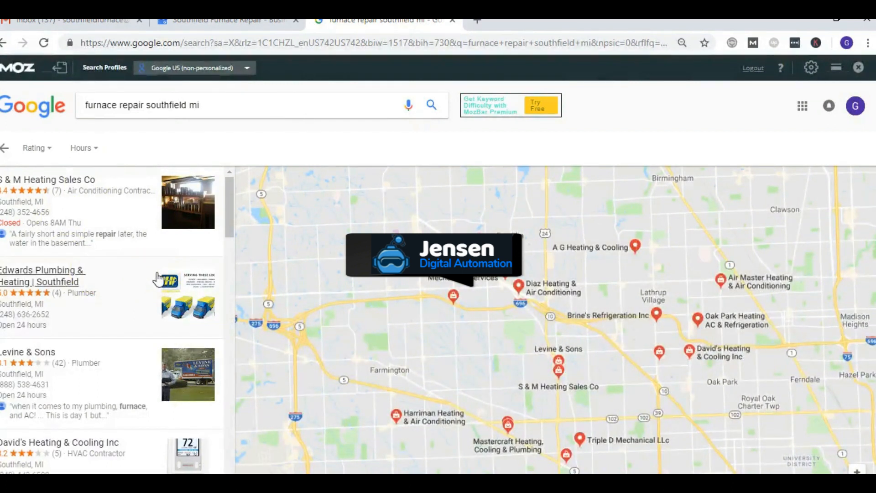
pyautogui.scroll(-5, 151, 342)
pyautogui.moveTo(231, 288)
pyautogui.mouseDown()
pyautogui.moveTo(238, 456)
pyautogui.moveTo(230, 316)
pyautogui.mouseUp()
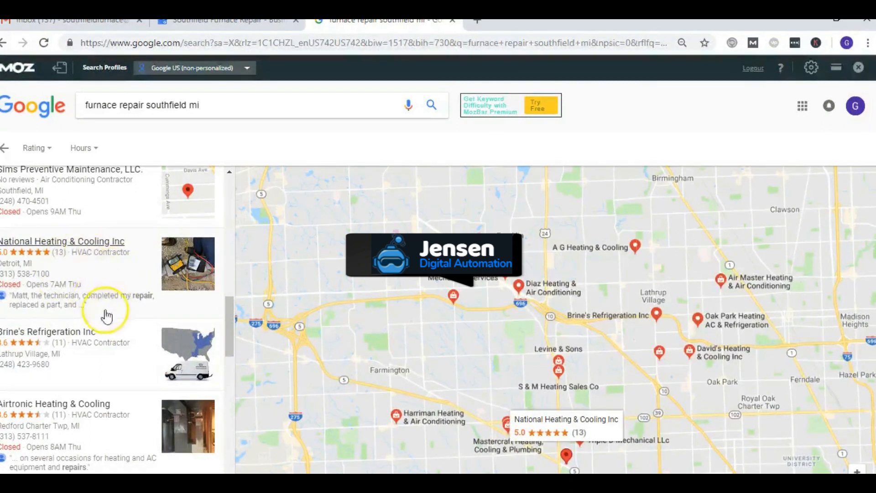
pyautogui.click(252, 26)
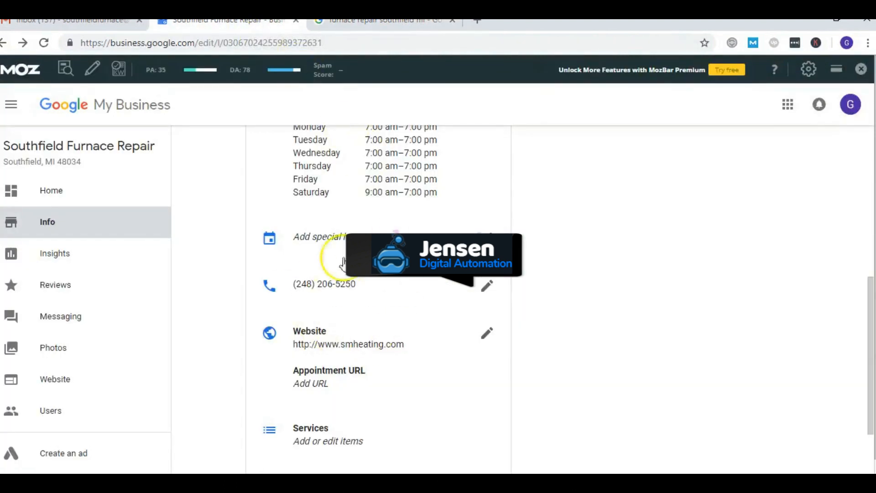
pyautogui.click(486, 338)
pyautogui.write('furnac')
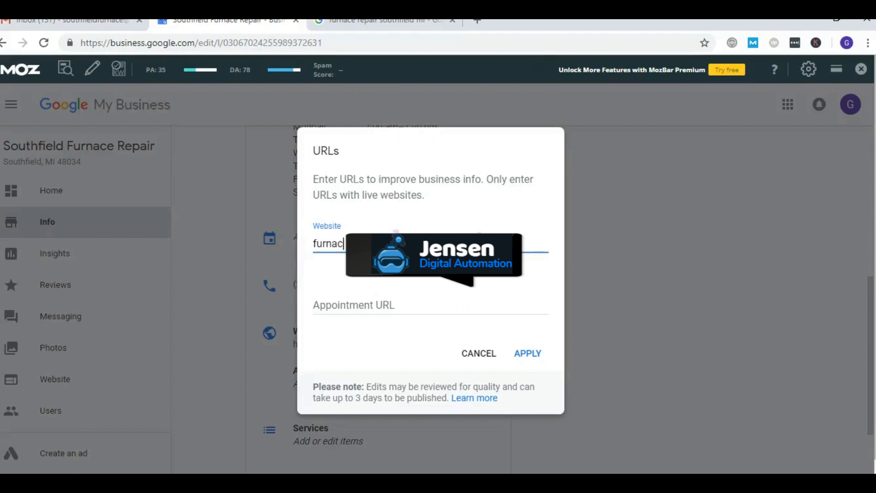
pyautogui.write('e')
pyautogui.click(527, 353)
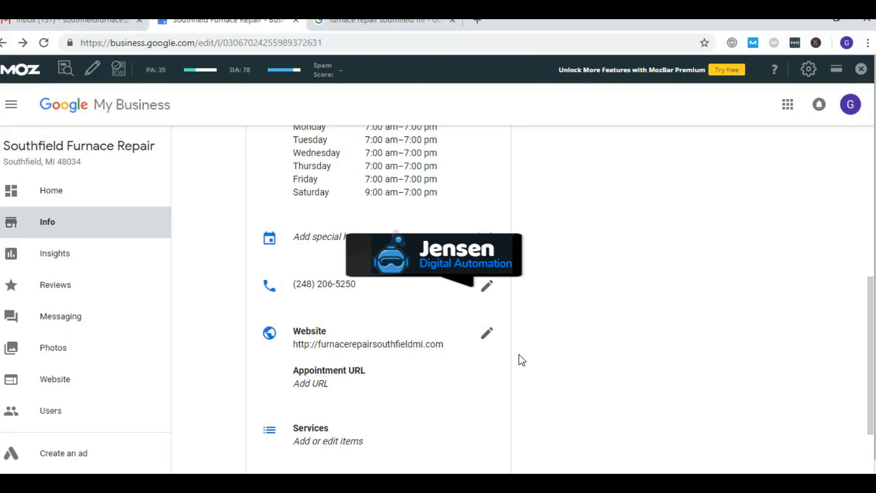
# Return to the main furnace repair results and dismiss the Facebook notification.
pyautogui.click(342, 21)
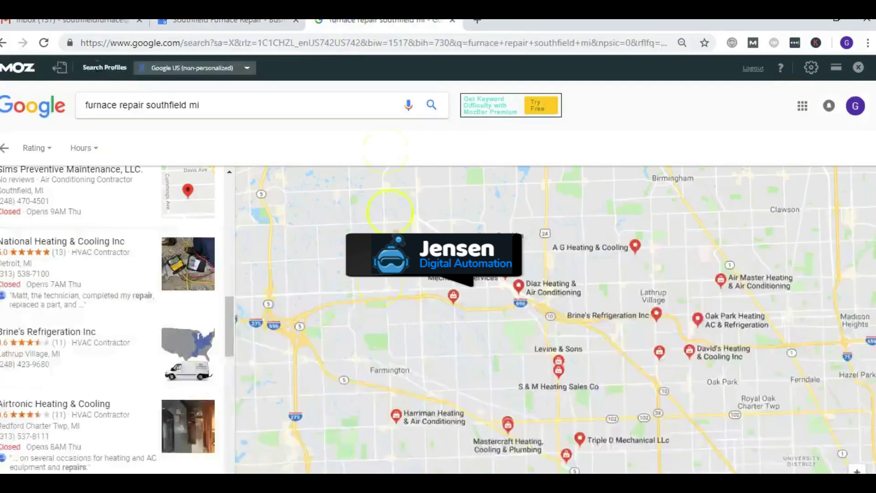
pyautogui.click(5, 147)
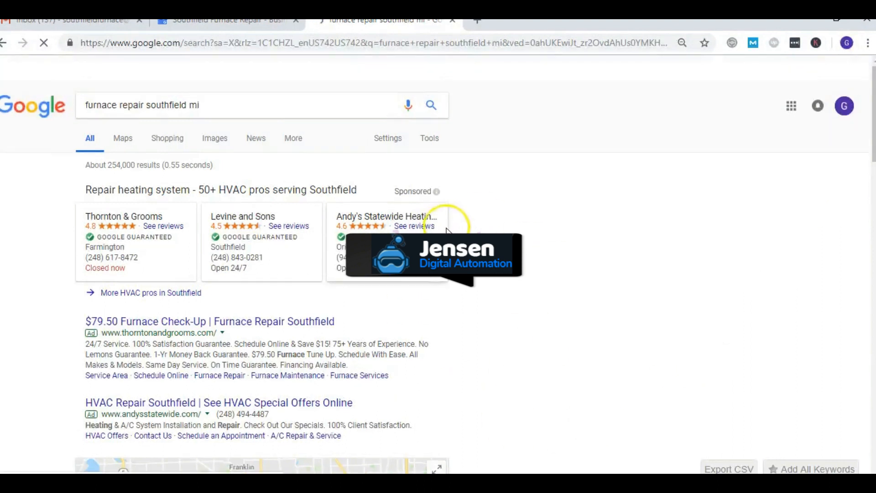
pyautogui.scroll(-5, 479, 286)
pyautogui.scroll(-3, 479, 286)
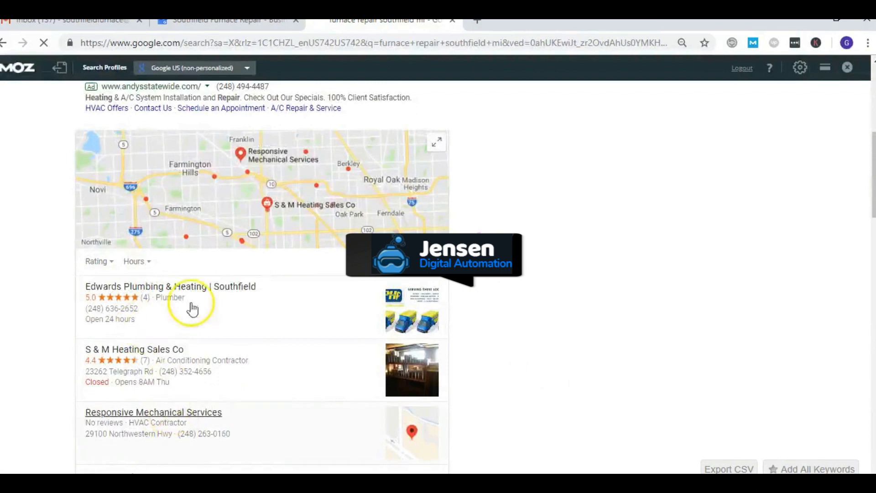
pyautogui.scroll(-3, 193, 373)
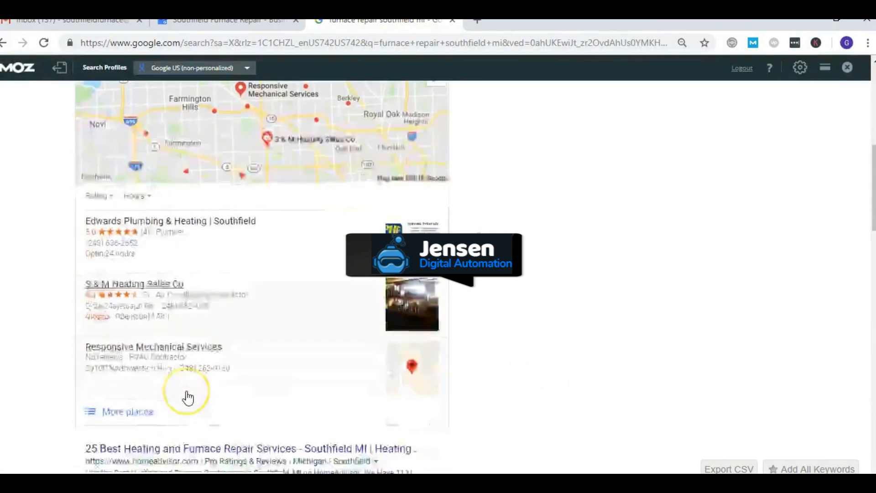
pyautogui.scroll(-3, 184, 390)
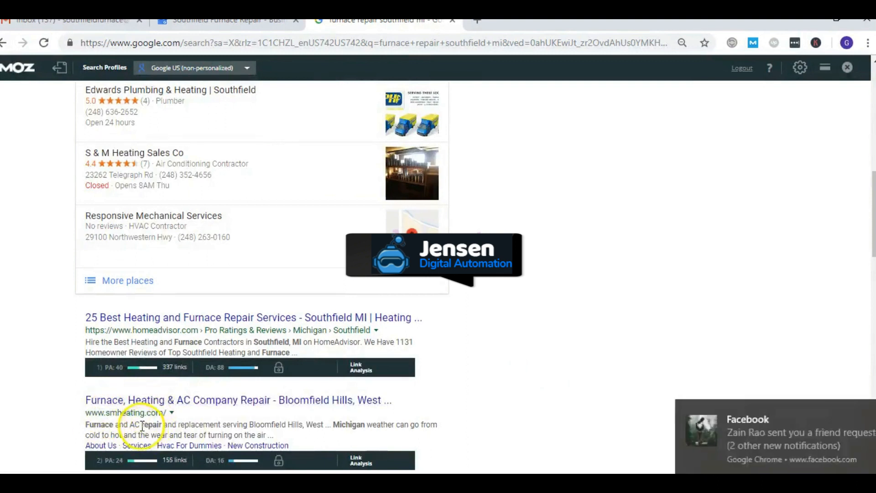
pyautogui.click(864, 409)
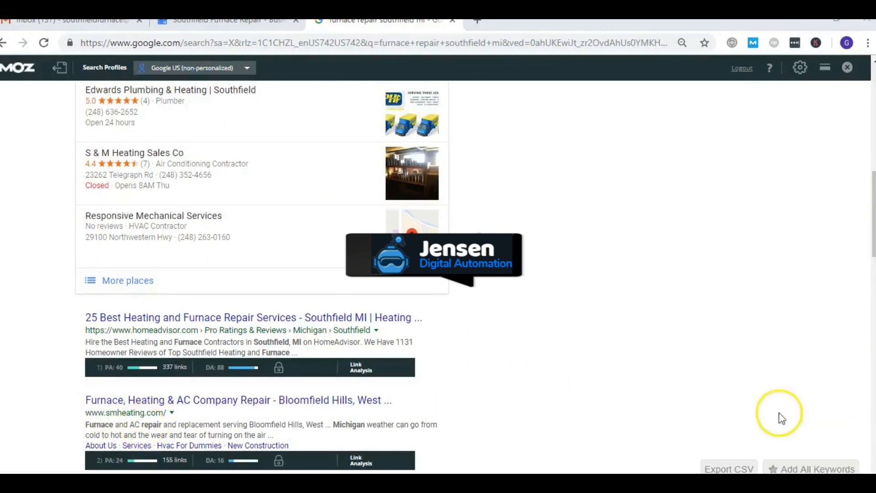